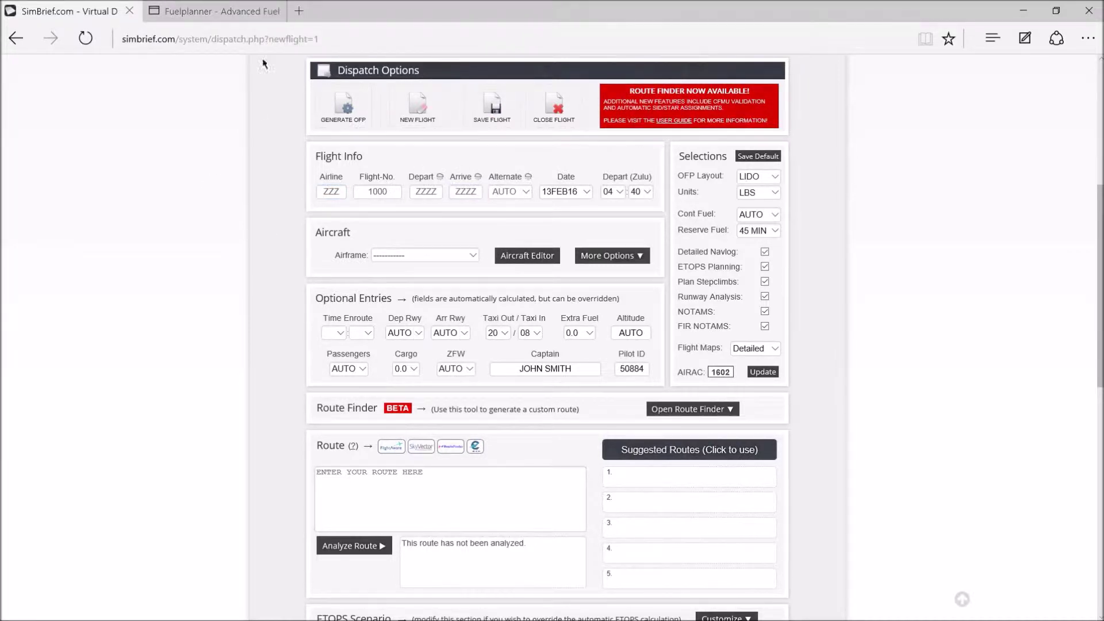
# Step: Open the most recent flight plan briefing from the Dispatch menu
pyautogui.scroll(3, 258, 109)
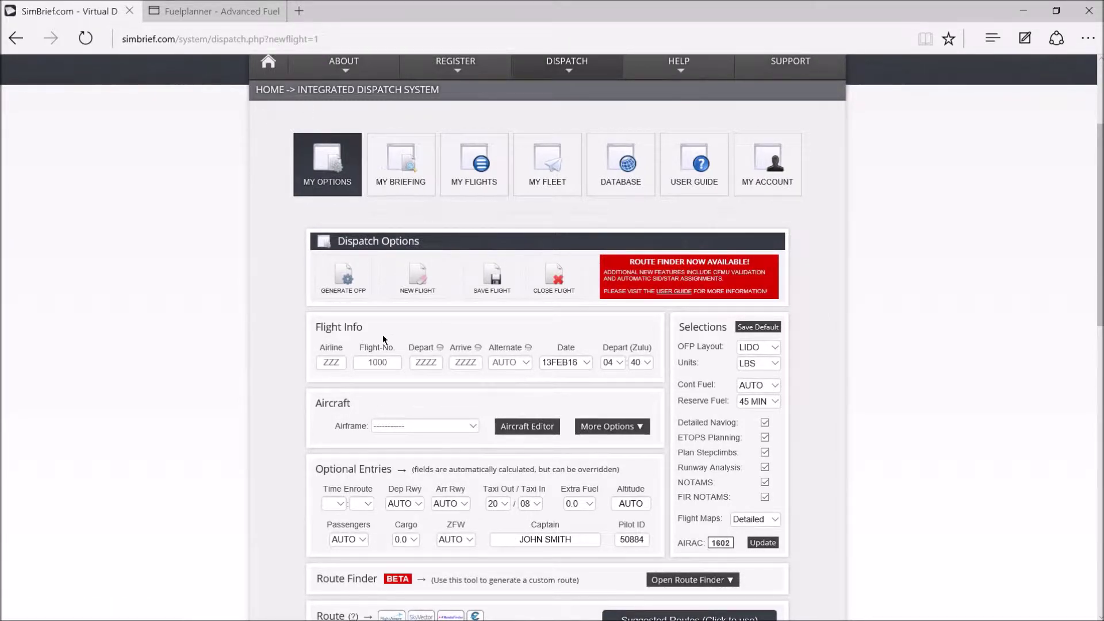
pyautogui.scroll(-3, 386, 339)
pyautogui.scroll(5, 188, 375)
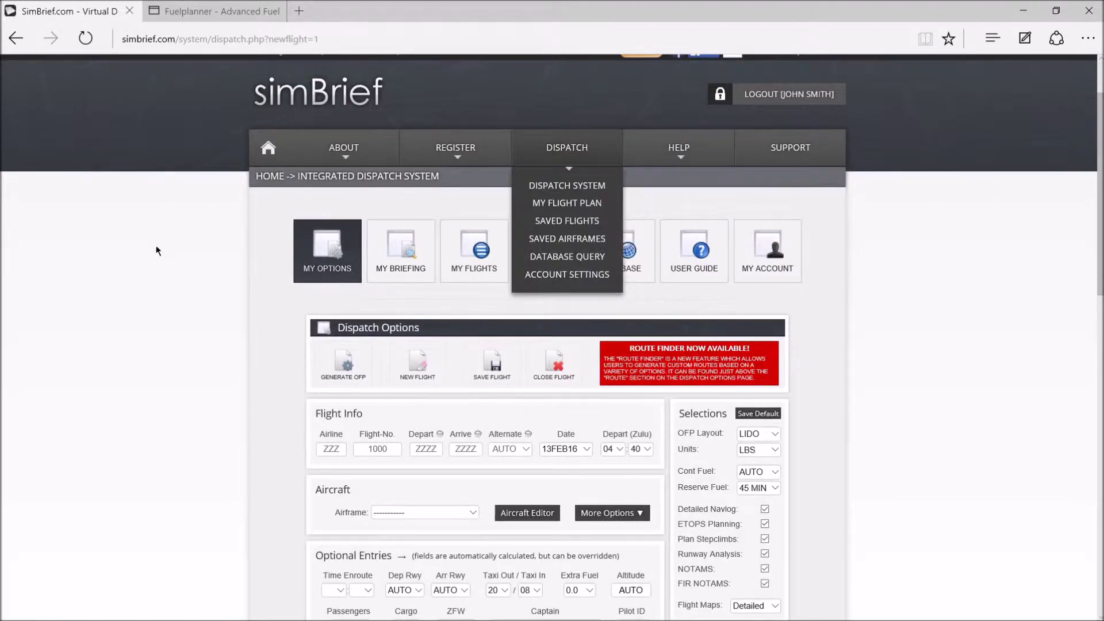
pyautogui.moveTo(698, 149)
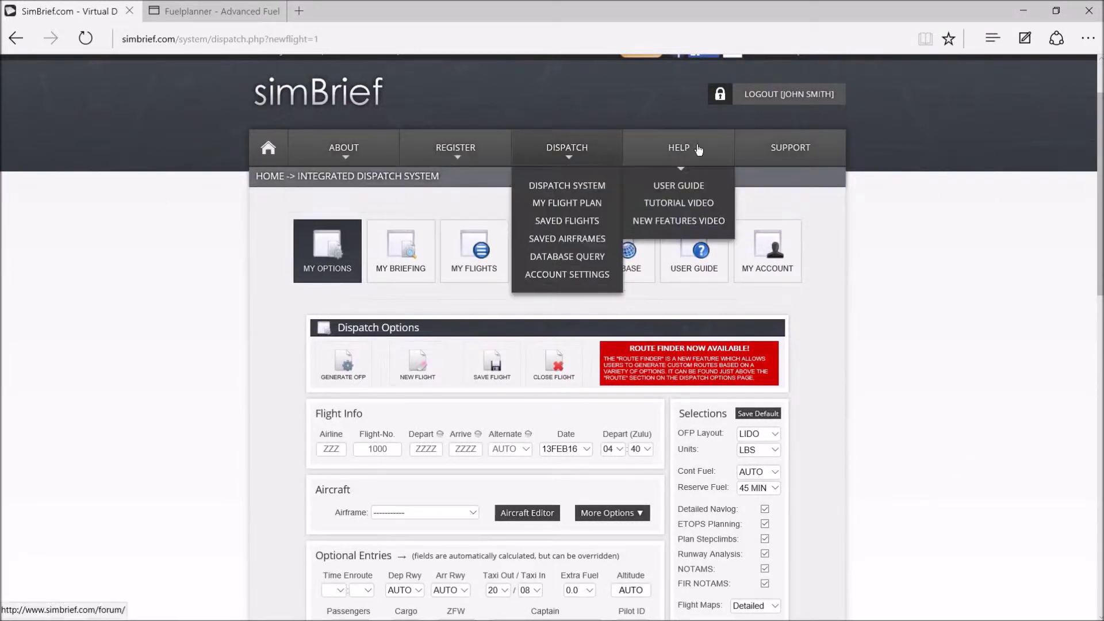
pyautogui.moveTo(569, 156)
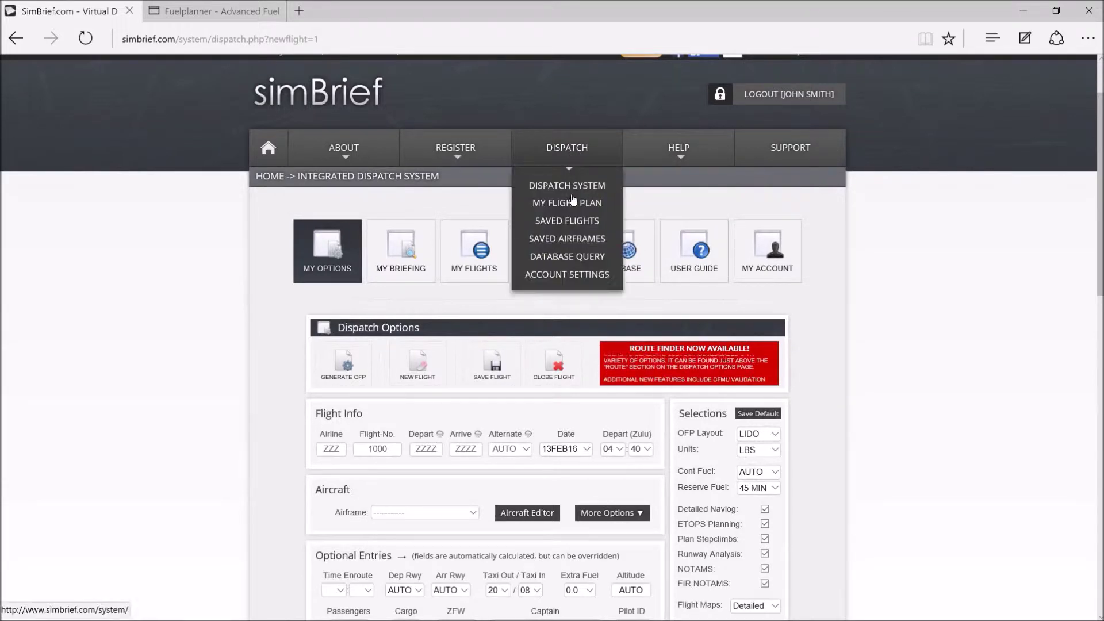
pyautogui.click(573, 202)
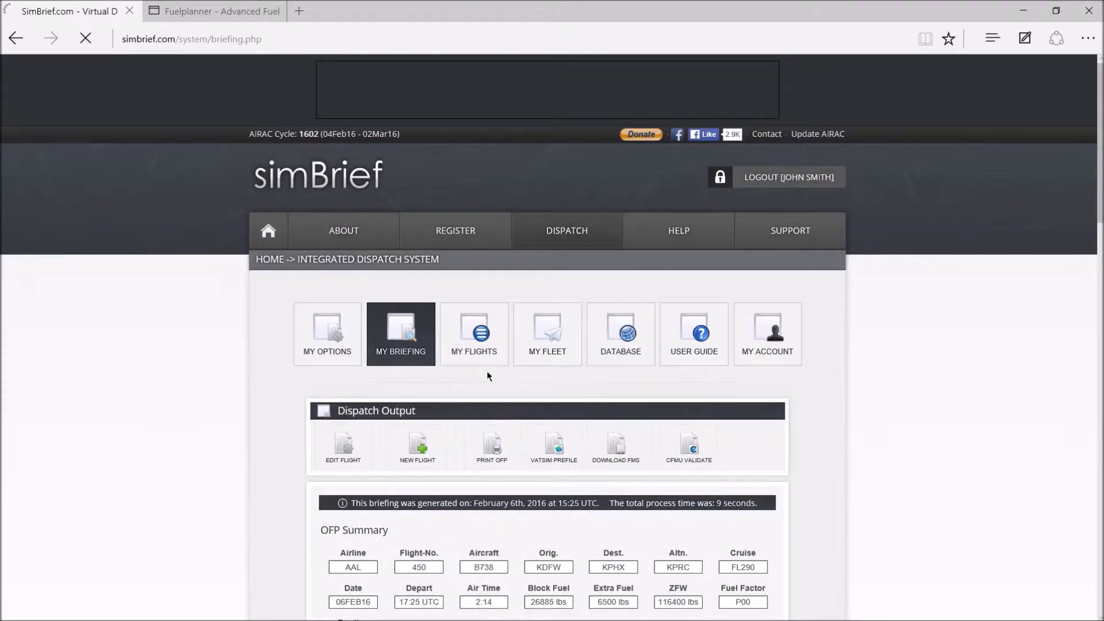
# Step: Start a blank new flight plan dated 11FEB16 with placeholder airline ZZZ
pyautogui.scroll(-3, 487, 376)
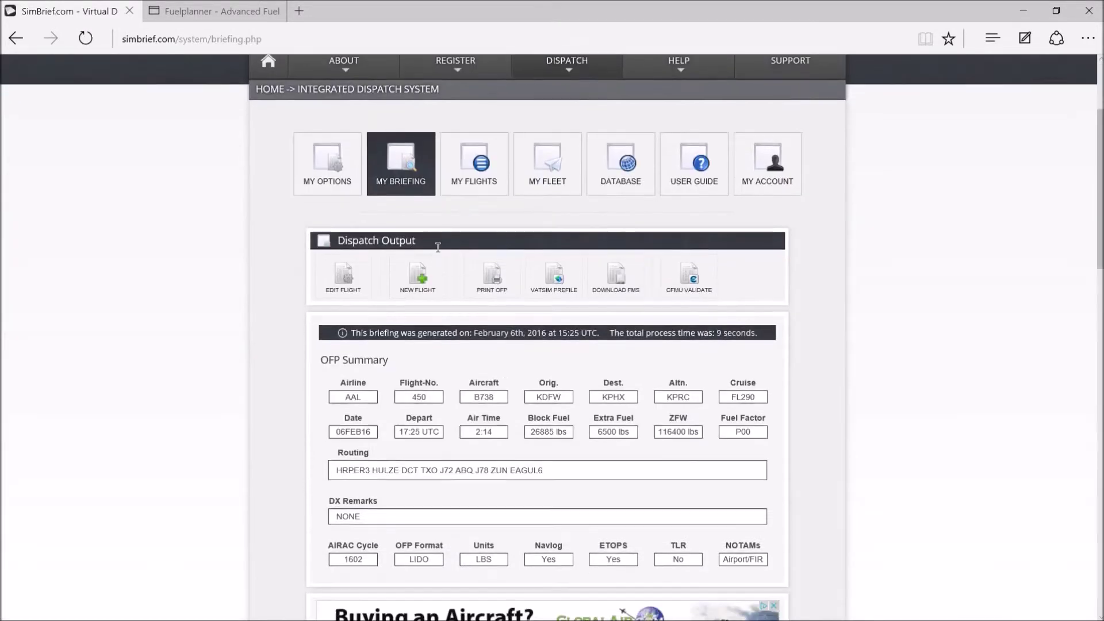
pyautogui.click(425, 280)
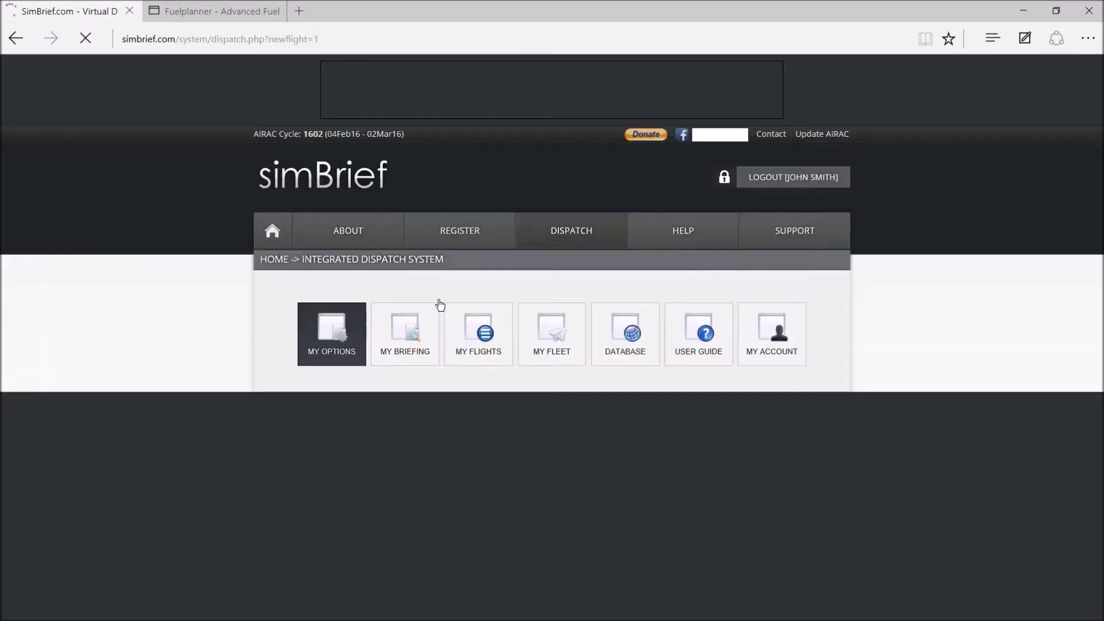
pyautogui.scroll(-3, 446, 509)
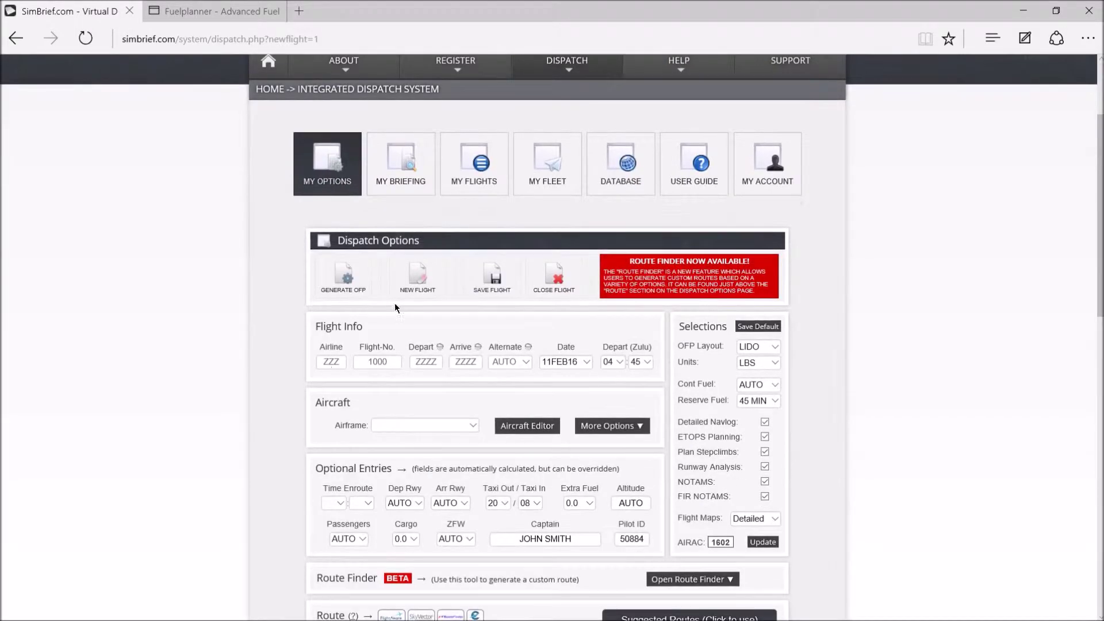
pyautogui.scroll(-2, 364, 347)
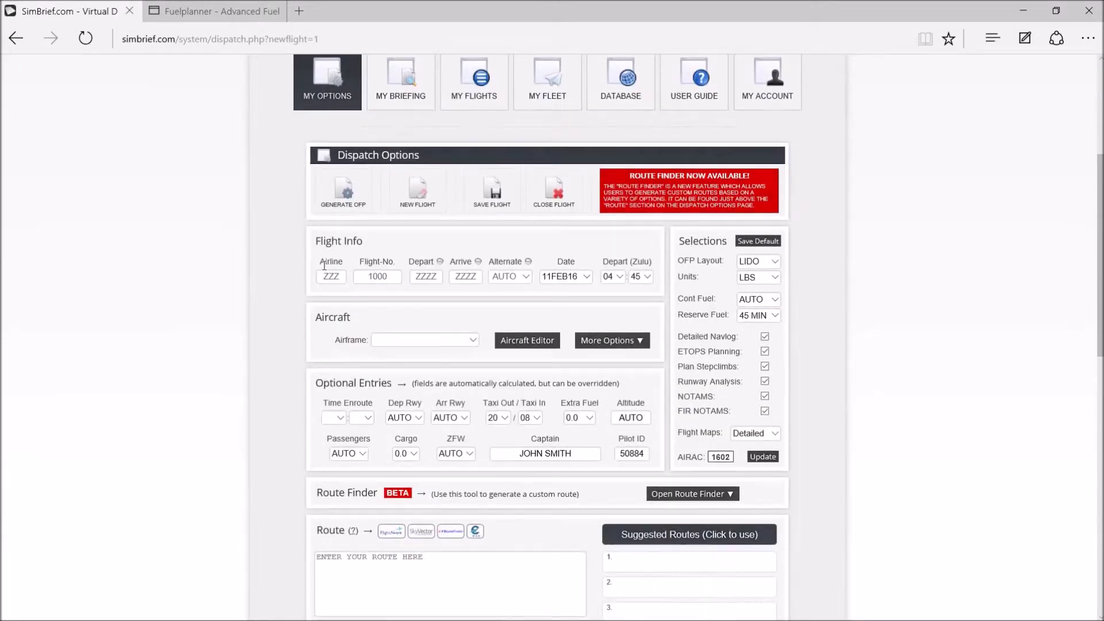
# Step: Set the departure to KSAN and the arrival to KLAS
pyautogui.click(328, 277)
pyautogui.click(430, 276)
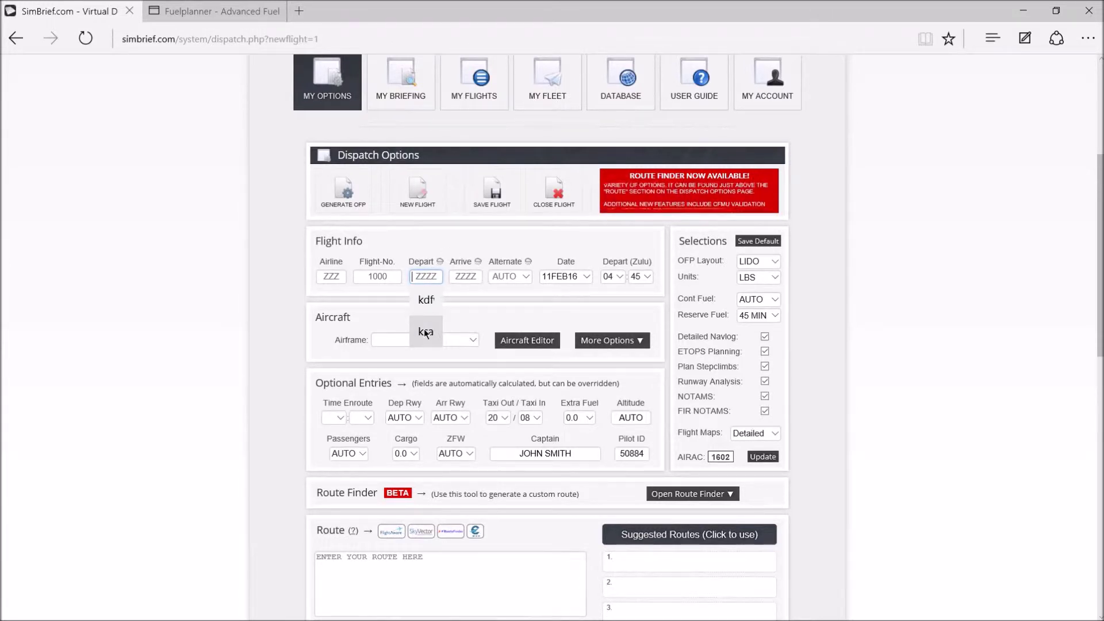
pyautogui.write('K')
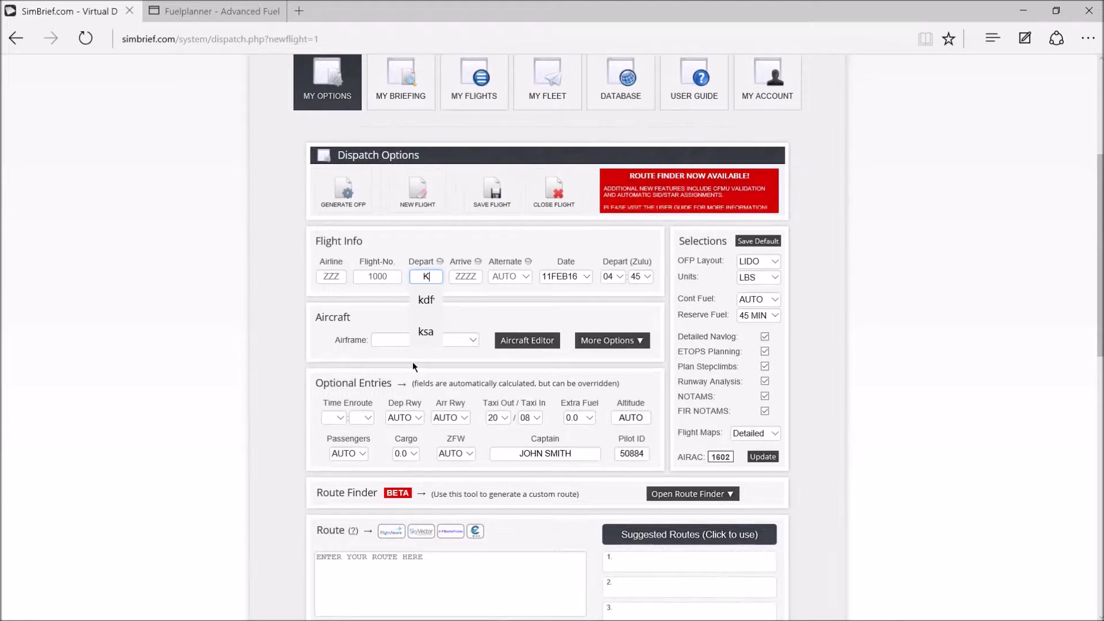
pyautogui.write('SAN')
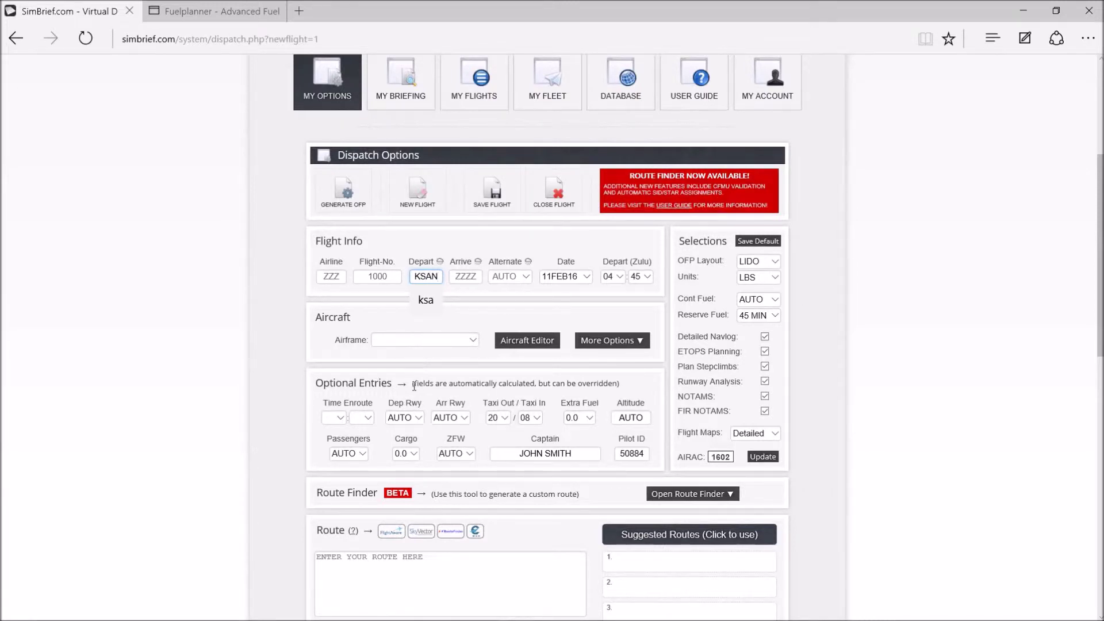
pyautogui.click(455, 277)
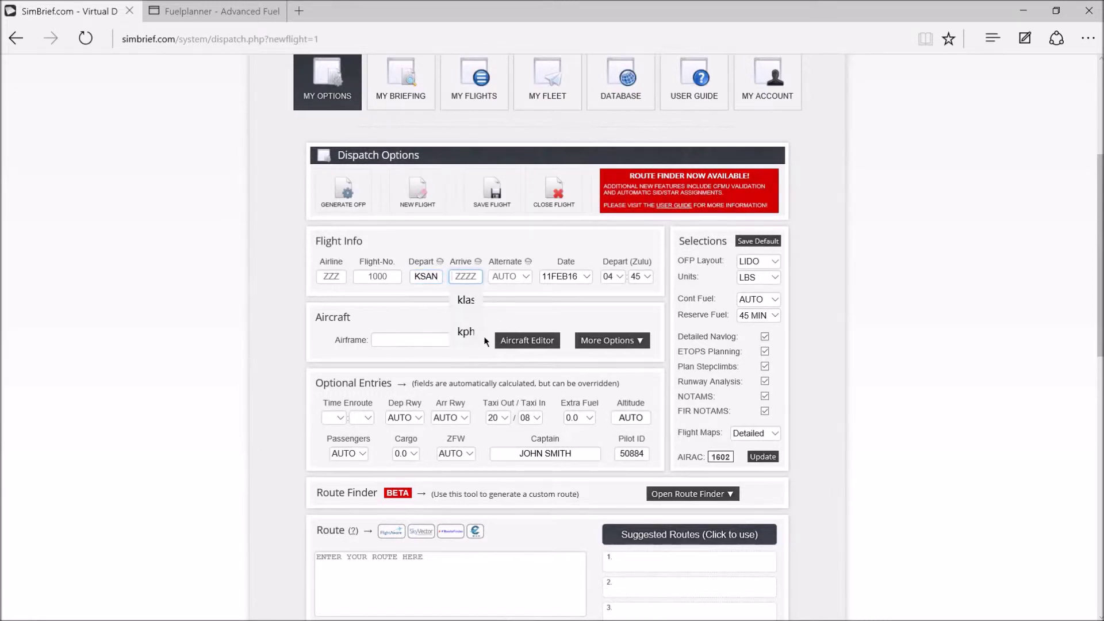
pyautogui.click(459, 299)
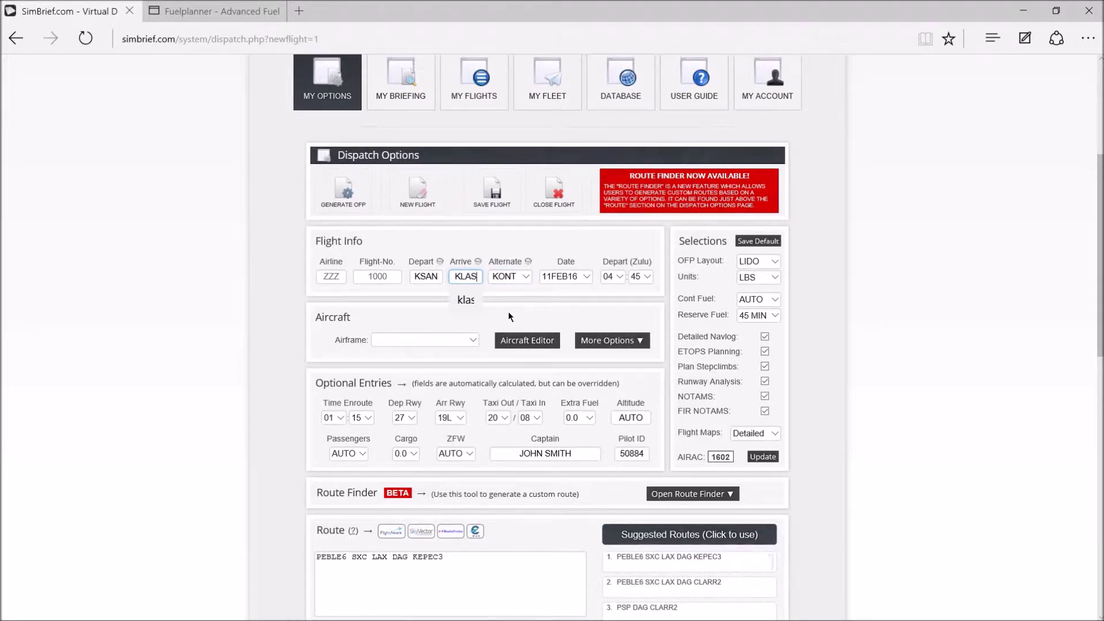
# Step: Choose B738 - B737-800 as the airframe, bringing in alternate KONT and a suggested route
pyautogui.click(475, 345)
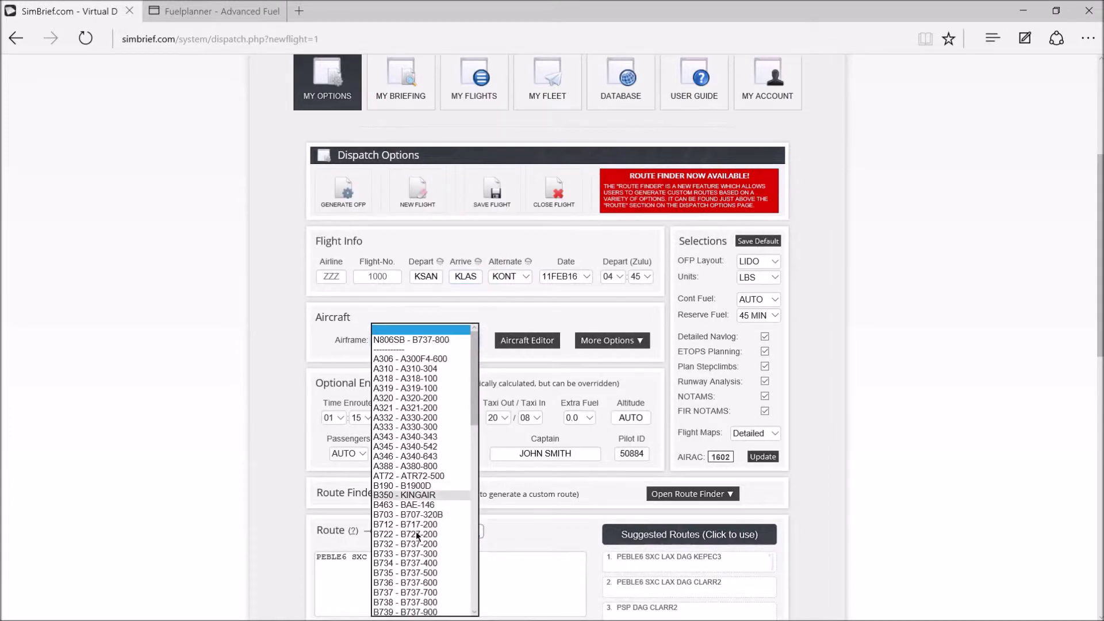
pyautogui.scroll(-5, 415, 544)
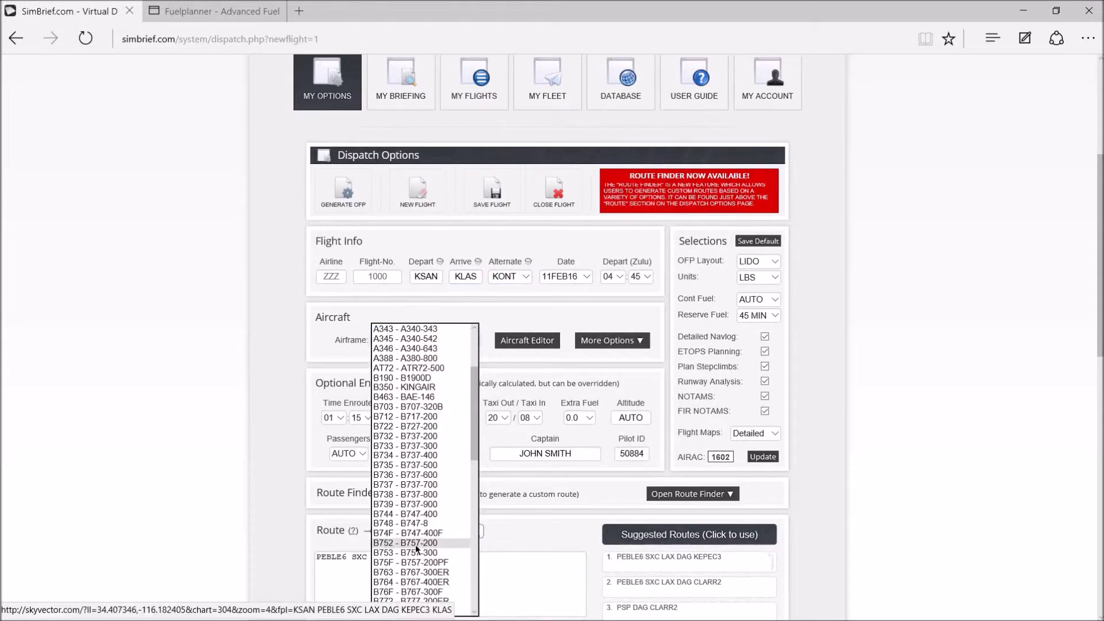
pyautogui.click(397, 494)
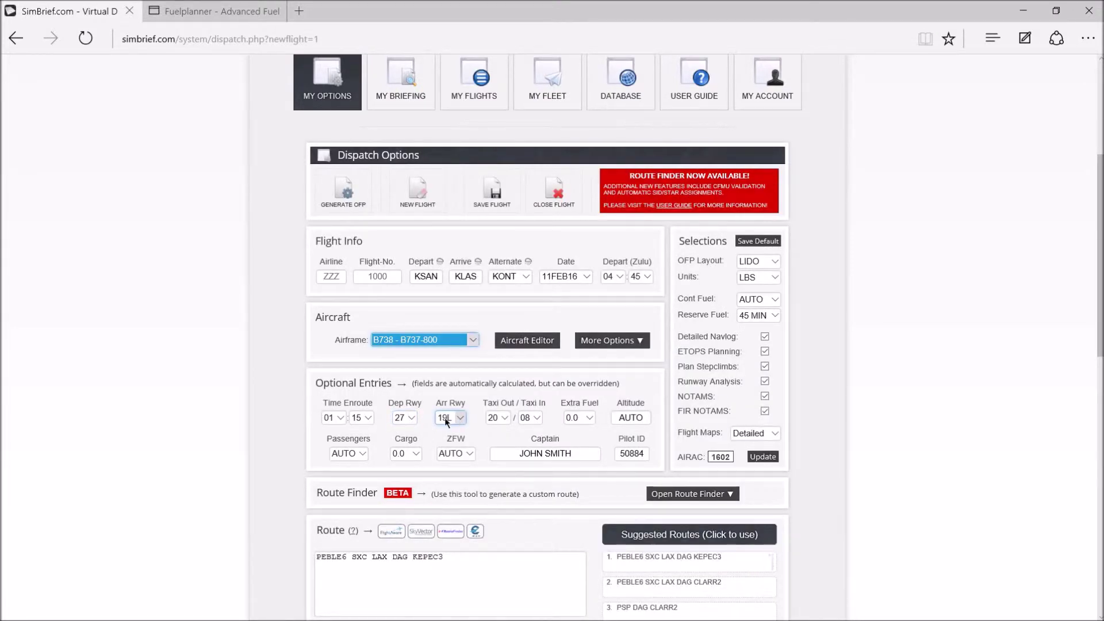
pyautogui.scroll(-3, 436, 421)
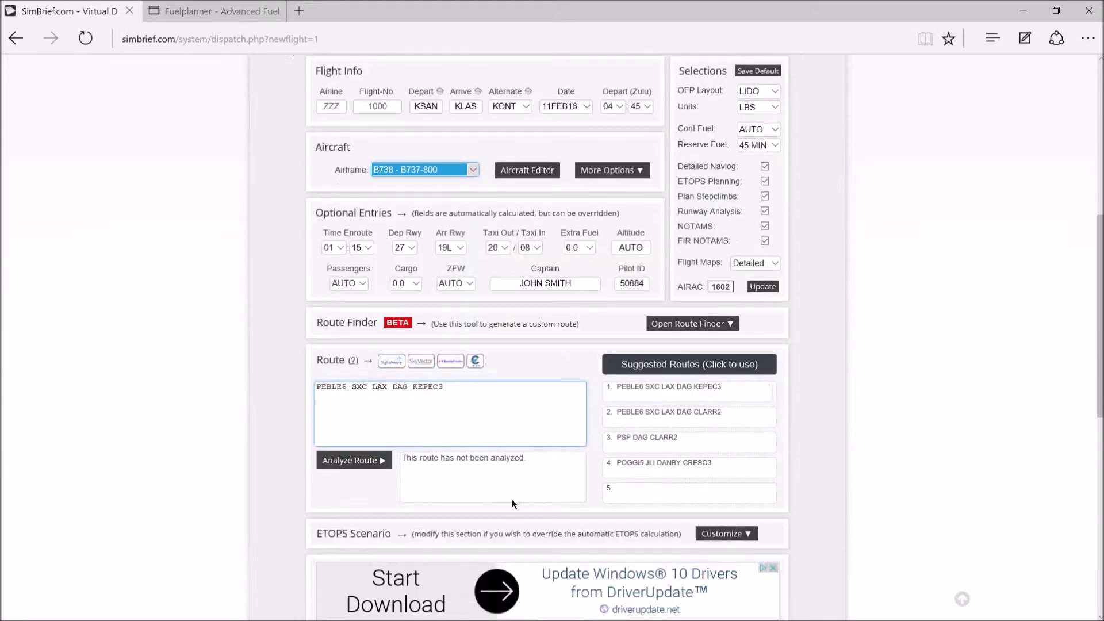
# Step: Review the suggested route, highlighting the PEBLE6 departure and KEPEC3 arrival procedures
pyautogui.click(456, 410)
pyautogui.moveTo(464, 394); pyautogui.dragTo(304, 405)
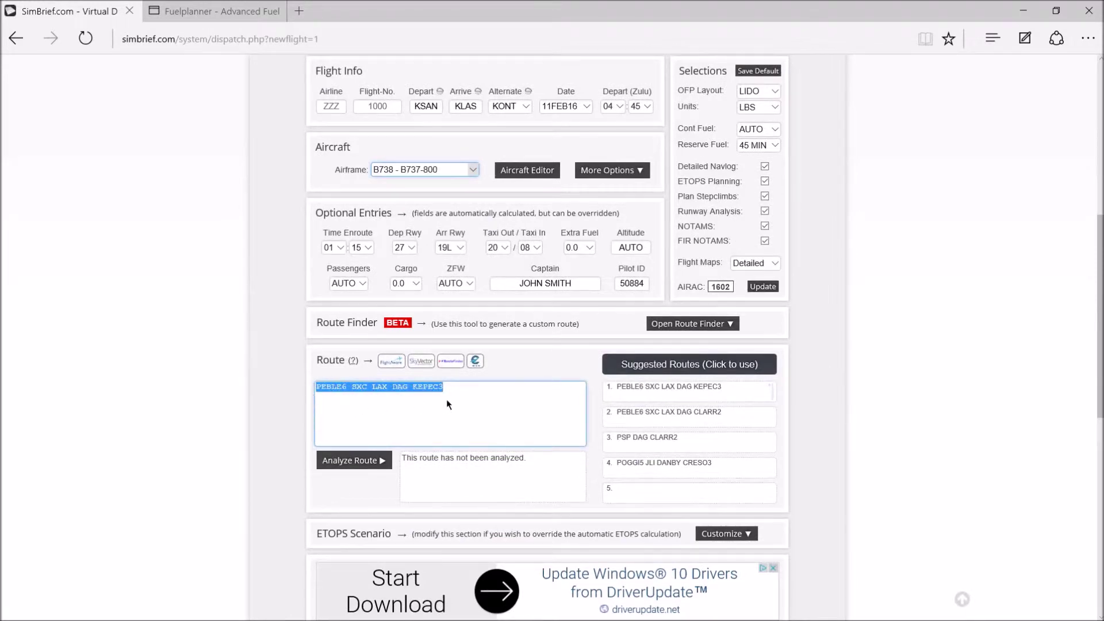
pyautogui.click(453, 398)
pyautogui.click(345, 386)
pyautogui.doubleClick(343, 384)
pyautogui.hotkey('shift', 'Left')
pyautogui.hotkey('shift', 'Left')
pyautogui.hotkey('shift', 'Left')
pyautogui.hotkey('shift', 'Left')
pyautogui.press('Right')
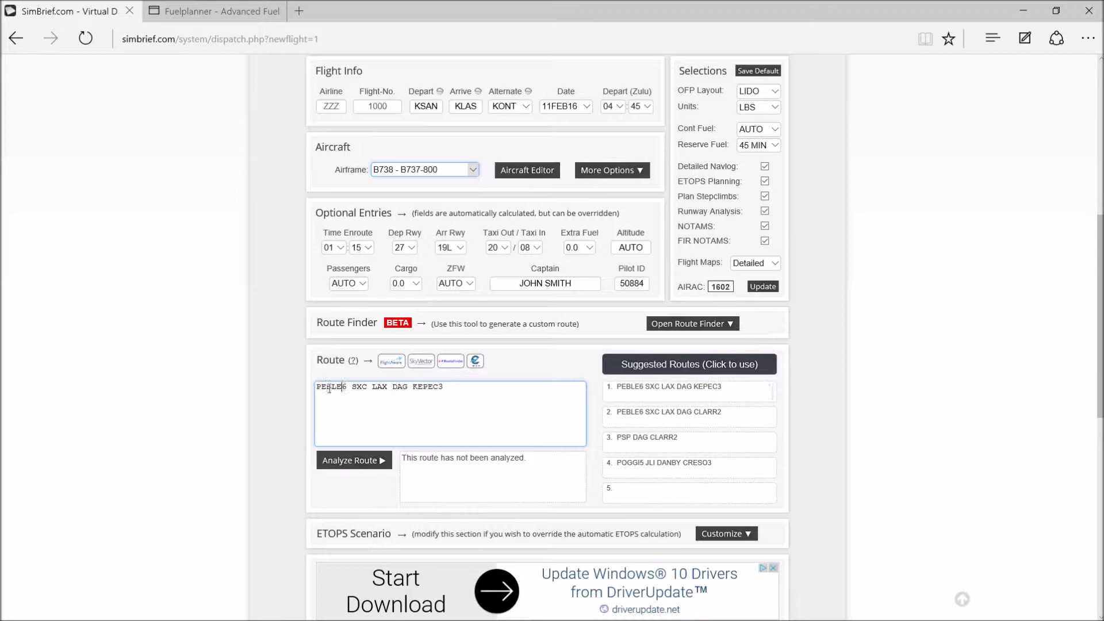
pyautogui.doubleClick(342, 386)
pyautogui.doubleClick(426, 388)
pyautogui.click(423, 391)
# Step: Analyze the route and confirm it is valid for AIRAC 1602 at 378 nm
pyautogui.moveTo(443, 389); pyautogui.dragTo(418, 388)
pyautogui.click(448, 388)
pyautogui.click(380, 468)
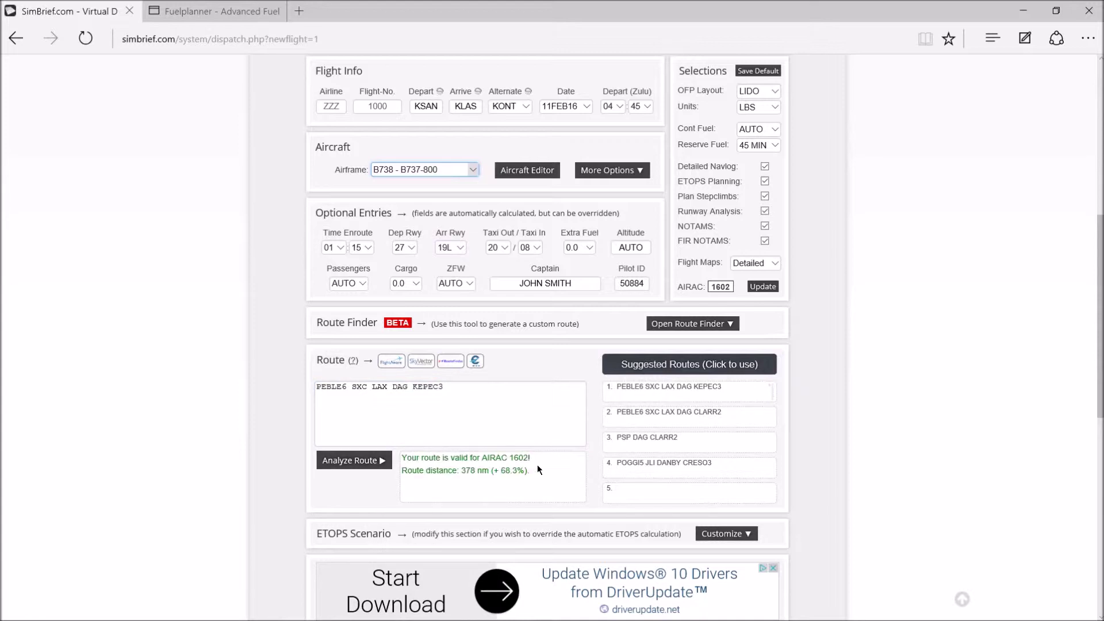
pyautogui.moveTo(539, 457); pyautogui.dragTo(407, 460)
pyautogui.click(532, 454)
pyautogui.moveTo(732, 287); pyautogui.dragTo(705, 286)
pyautogui.click(734, 290)
pyautogui.click(498, 394)
pyautogui.moveTo(440, 387); pyautogui.dragTo(286, 389)
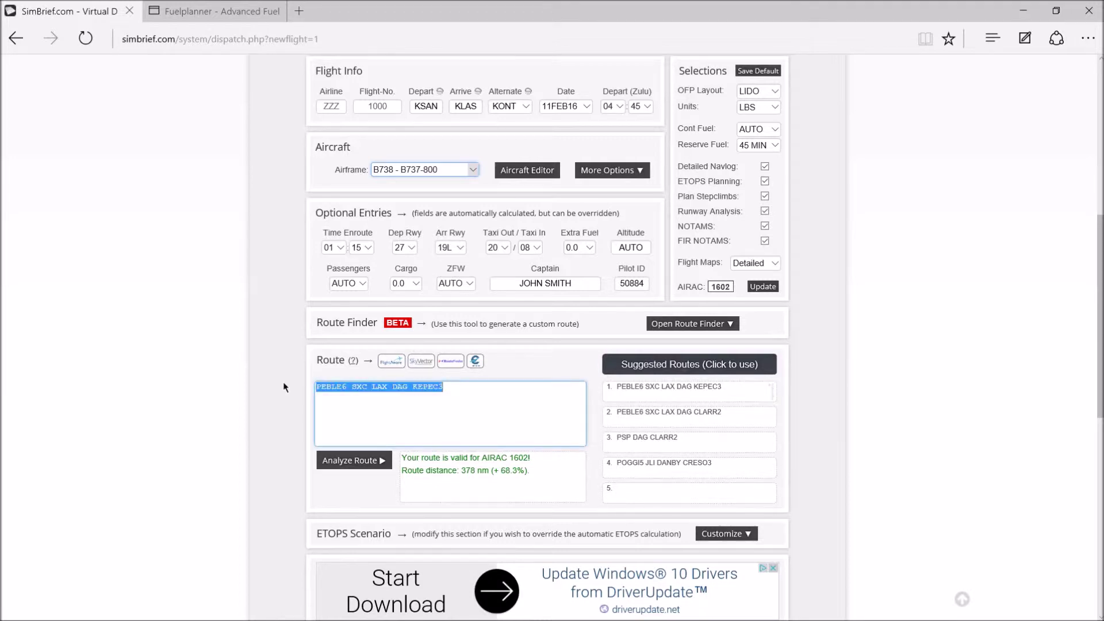
pyautogui.click(344, 387)
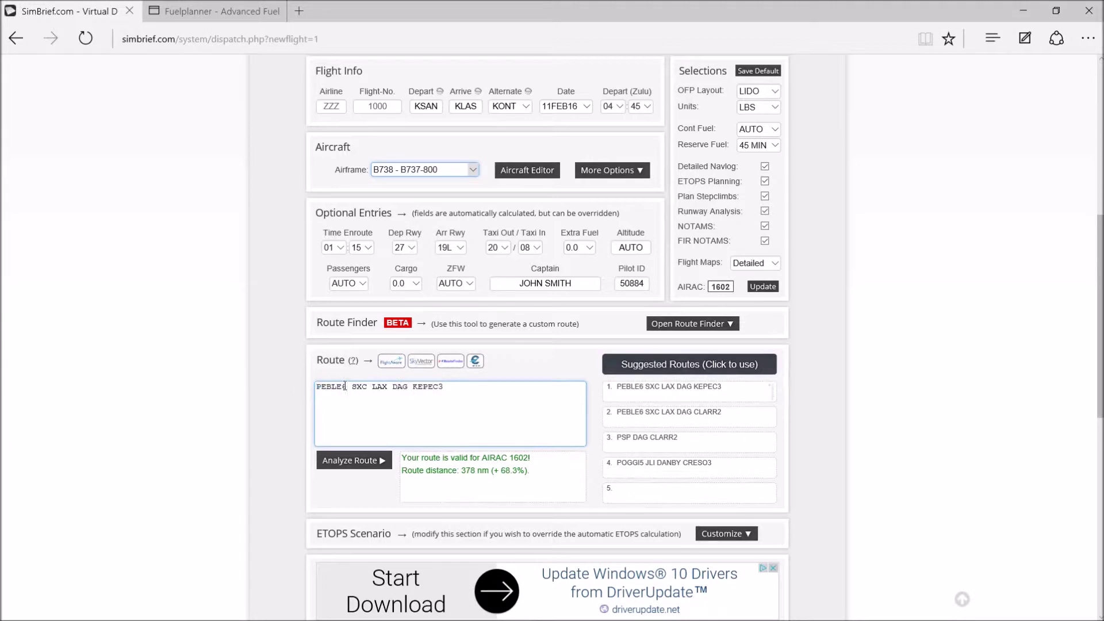
pyautogui.moveTo(347, 387); pyautogui.dragTo(292, 393)
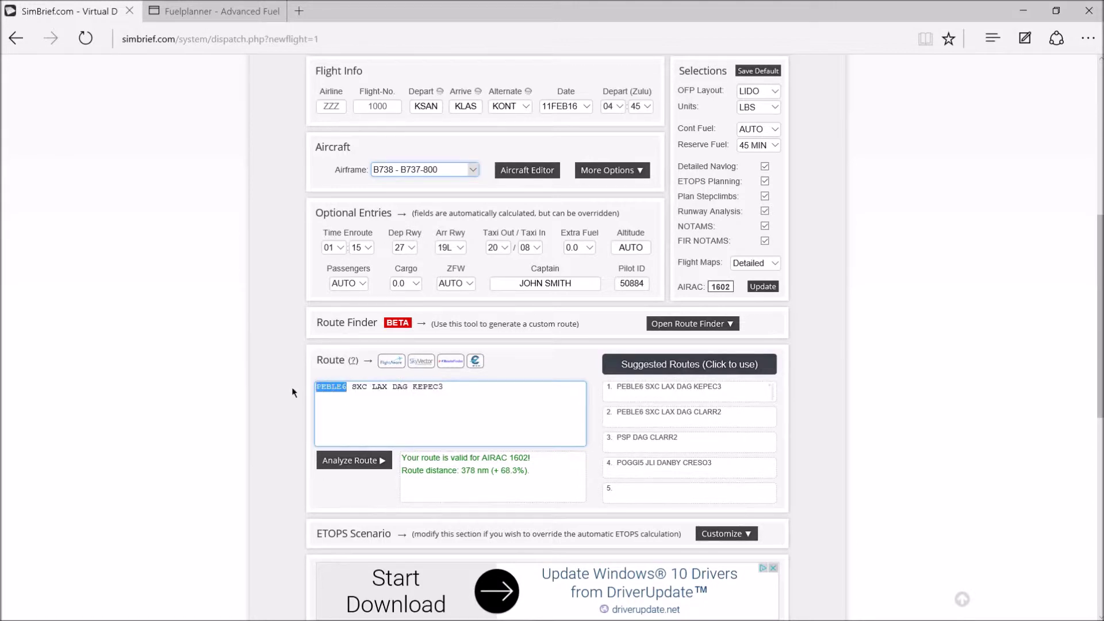
pyautogui.click(346, 389)
pyautogui.hotkey('ctrl', 'a')
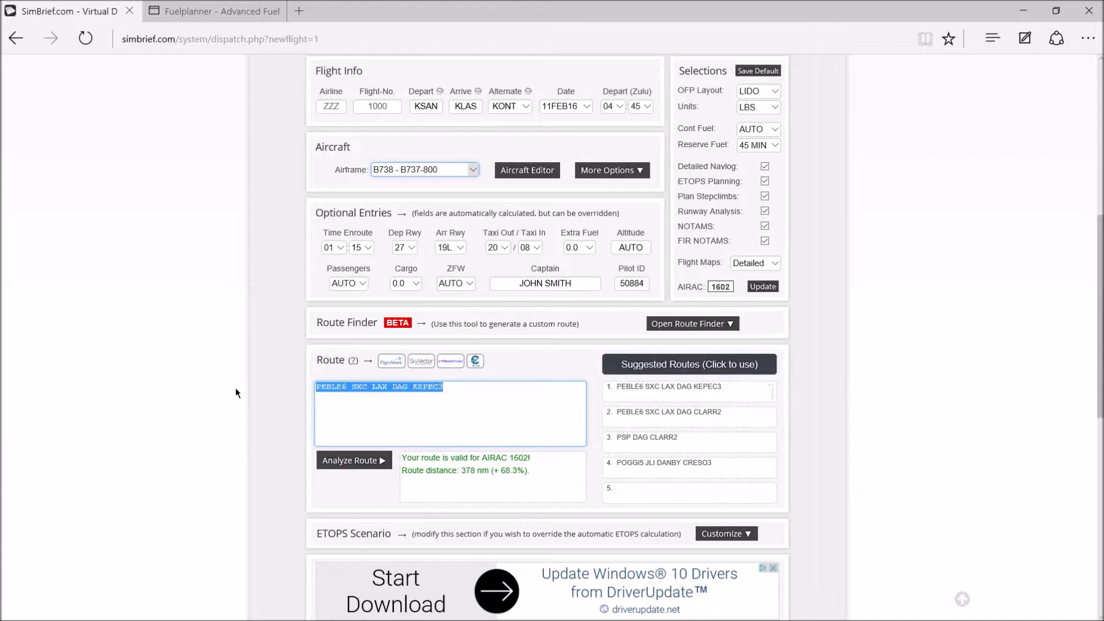
pyautogui.click(443, 389)
pyautogui.scroll(2, 410, 395)
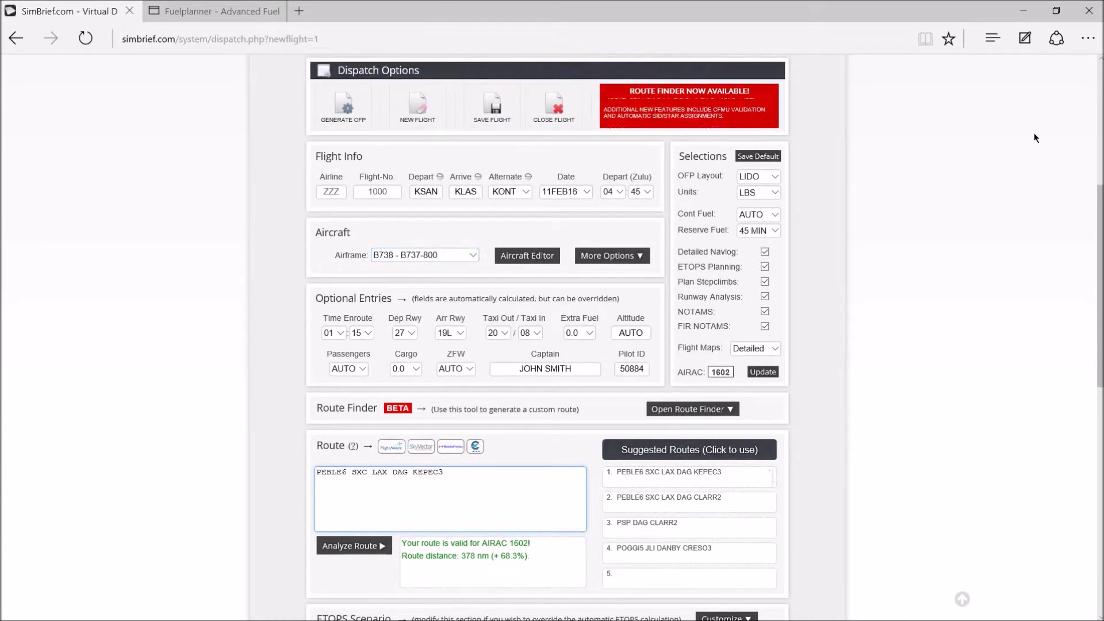
pyautogui.scroll(3, 632, 227)
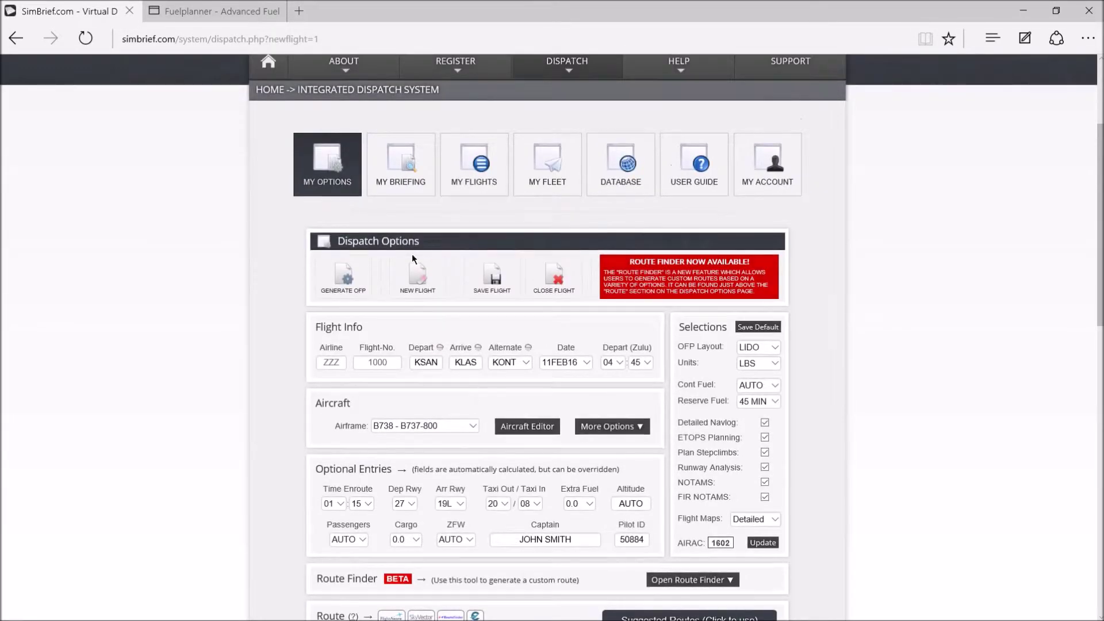
pyautogui.scroll(-4, 460, 470)
pyautogui.scroll(-2, 459, 468)
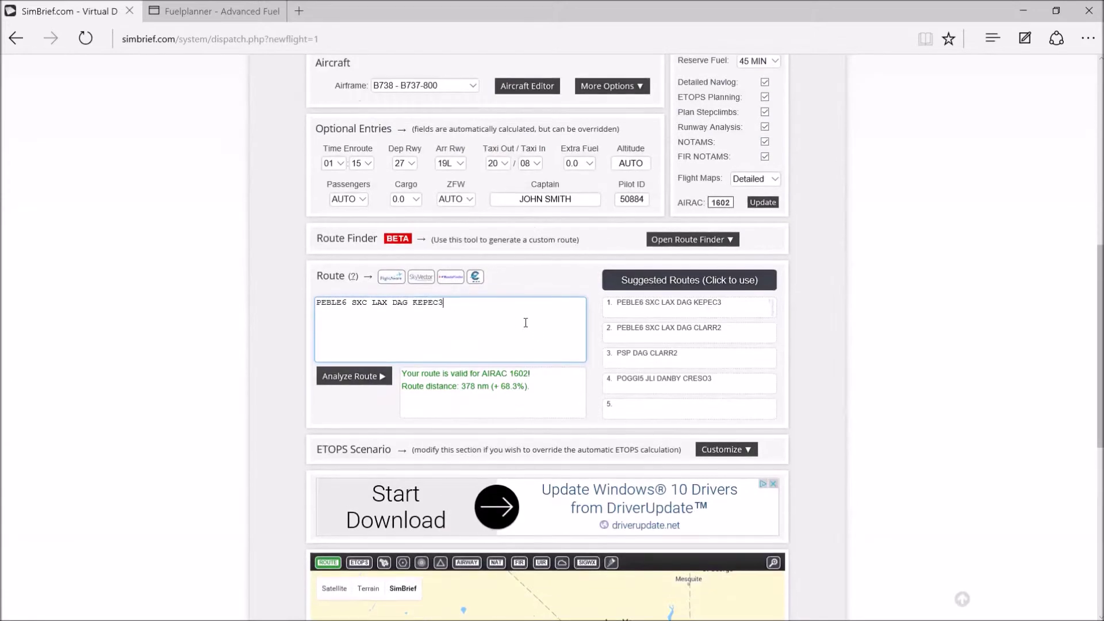
pyautogui.moveTo(460, 311); pyautogui.dragTo(291, 311)
pyautogui.click(468, 307)
pyautogui.scroll(4, 223, 141)
pyautogui.scroll(1, 217, 133)
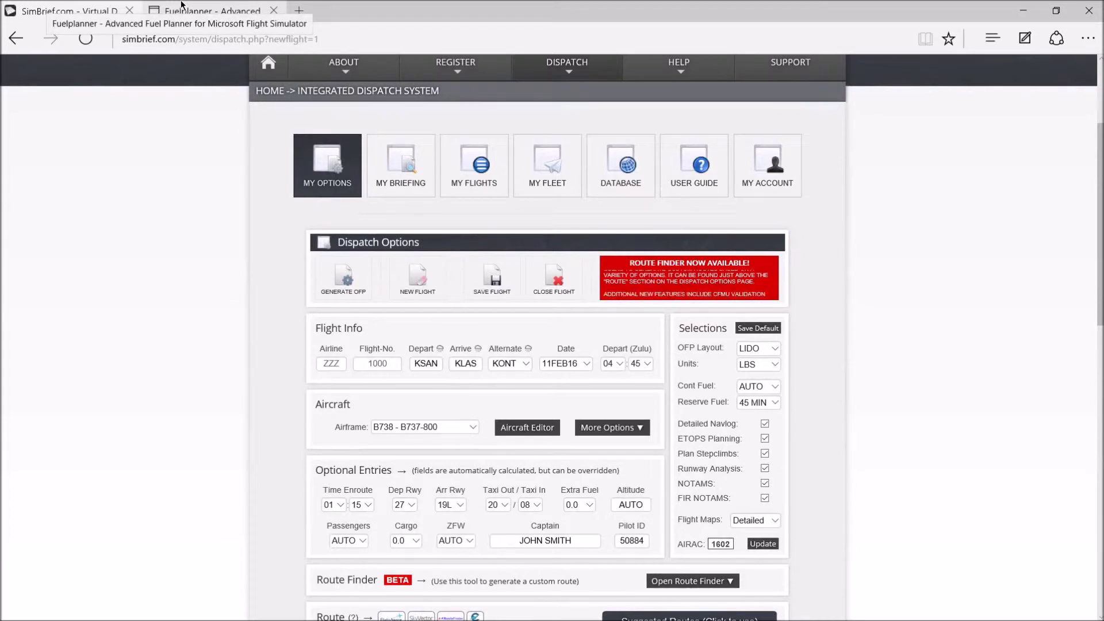
pyautogui.click(181, 6)
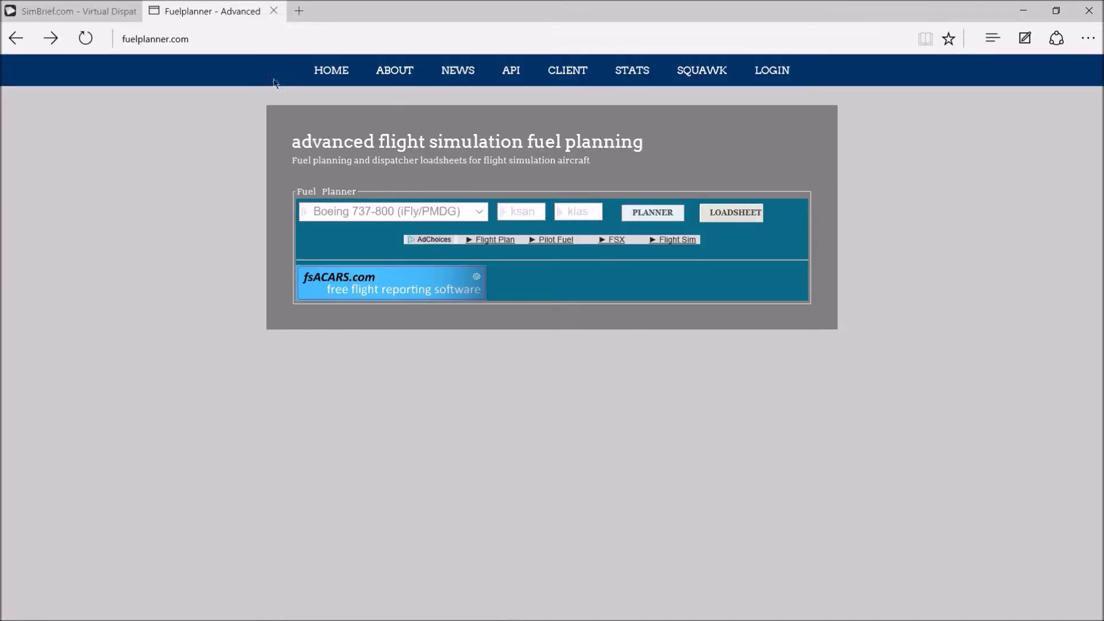
# Step: Select Boeing 737-800 (iFly/PMDG) and calculate the KSAN–KLAS fuel plan
pyautogui.click(466, 212)
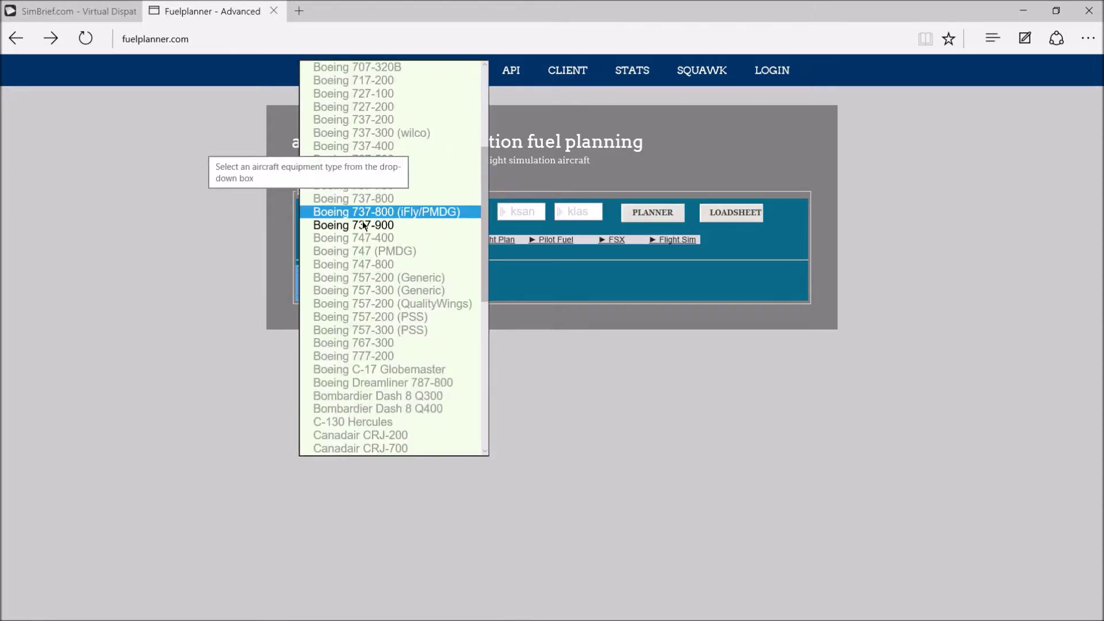
pyautogui.scroll(1, 309, 259)
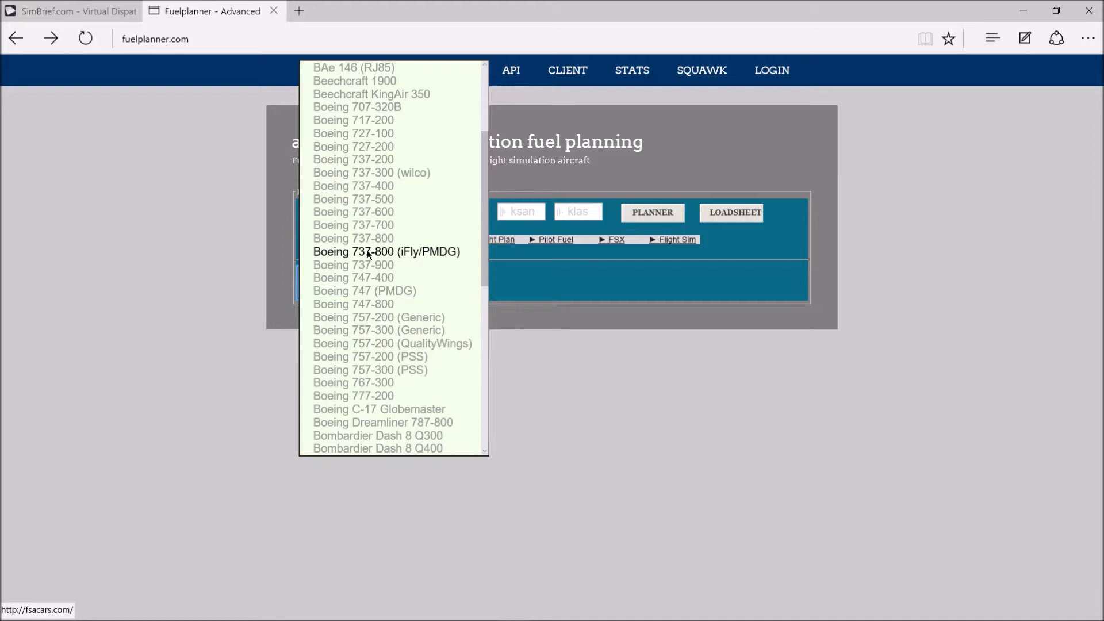
pyautogui.click(439, 254)
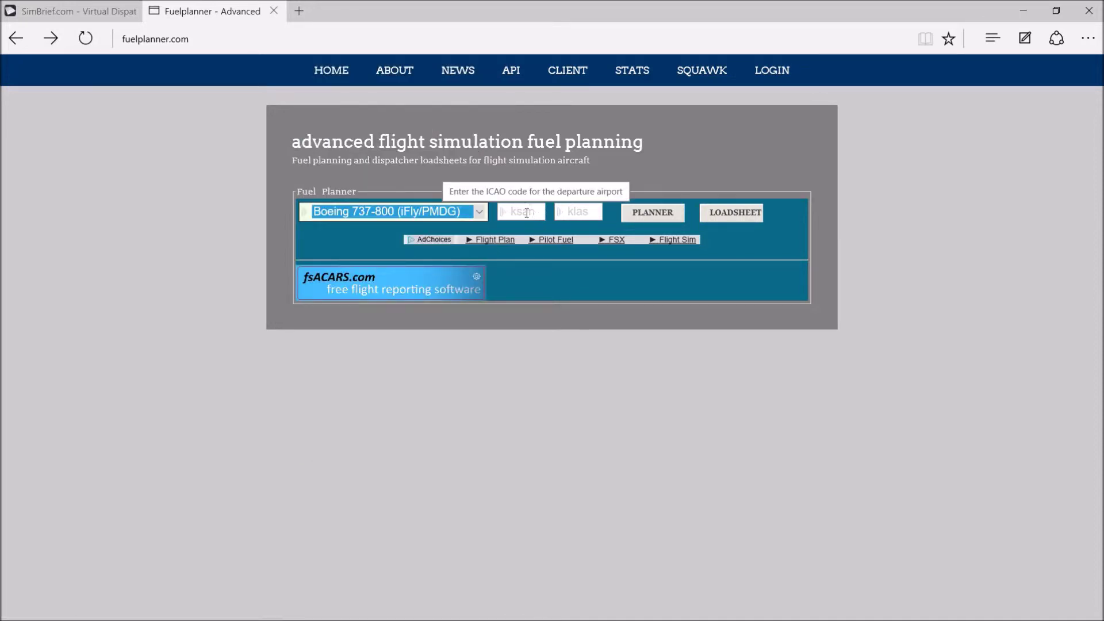
pyautogui.click(650, 215)
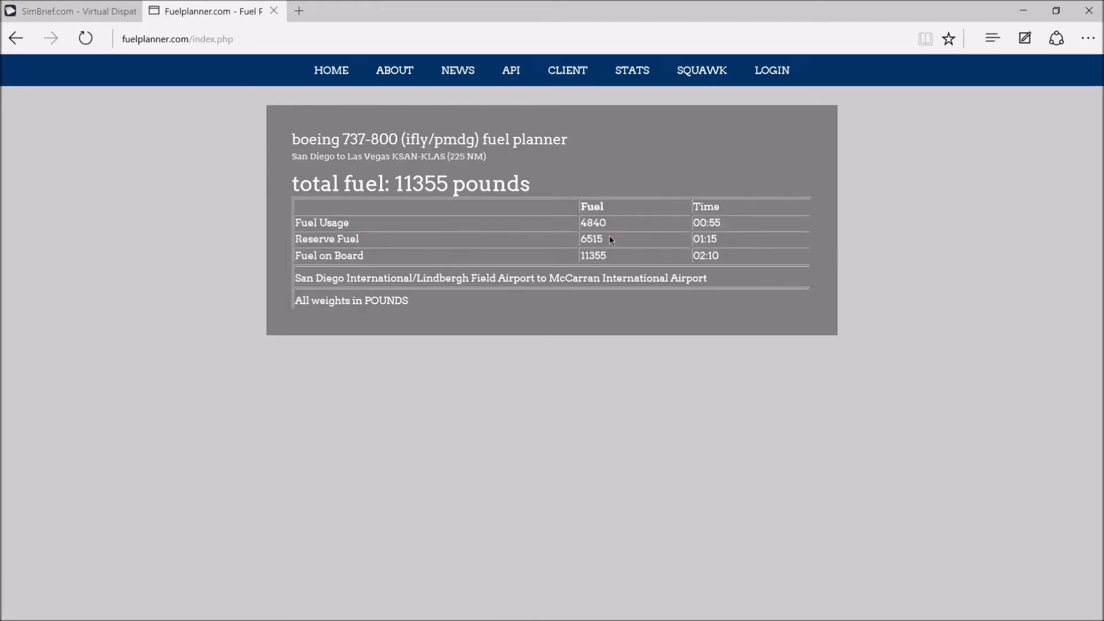
# Step: Check the fuel totals (11355 total, 6515 reserve), then open the flight's loadsheet
pyautogui.moveTo(600, 235); pyautogui.dragTo(569, 231)
pyautogui.click(716, 236)
pyautogui.click(17, 39)
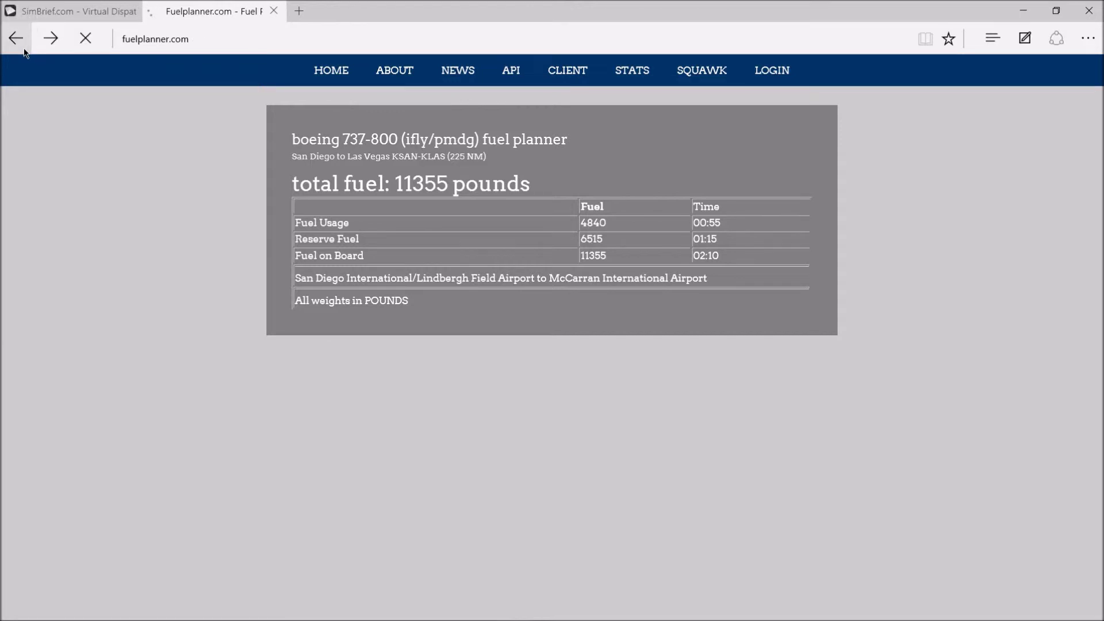
pyautogui.click(729, 215)
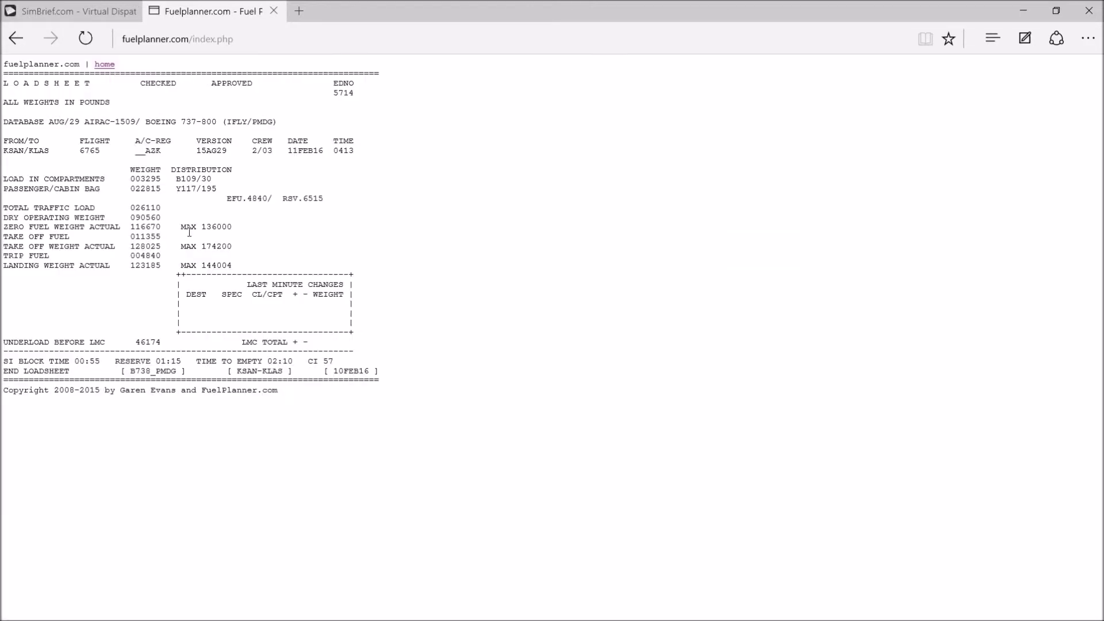
# Step: Review the loadsheet's zero fuel weight of 116670 pounds
pyautogui.moveTo(2, 226); pyautogui.dragTo(167, 228)
pyautogui.click(161, 226)
pyautogui.moveTo(132, 228); pyautogui.dragTo(160, 228)
pyautogui.click(161, 227)
pyautogui.moveTo(146, 228); pyautogui.dragTo(162, 226)
pyautogui.click(162, 226)
# Step: Review the underload, block time and weight rows near END LOADSHEET
pyautogui.moveTo(146, 371); pyautogui.dragTo(117, 341)
pyautogui.click(221, 377)
pyautogui.moveTo(272, 377); pyautogui.dragTo(259, 352)
pyautogui.click(177, 375)
pyautogui.moveTo(3, 347); pyautogui.dragTo(471, 199)
pyautogui.click(533, 282)
# Step: Switch back to the SimBrief KSAN–KLAS dispatch page
pyautogui.click(66, 10)
pyautogui.click(206, 12)
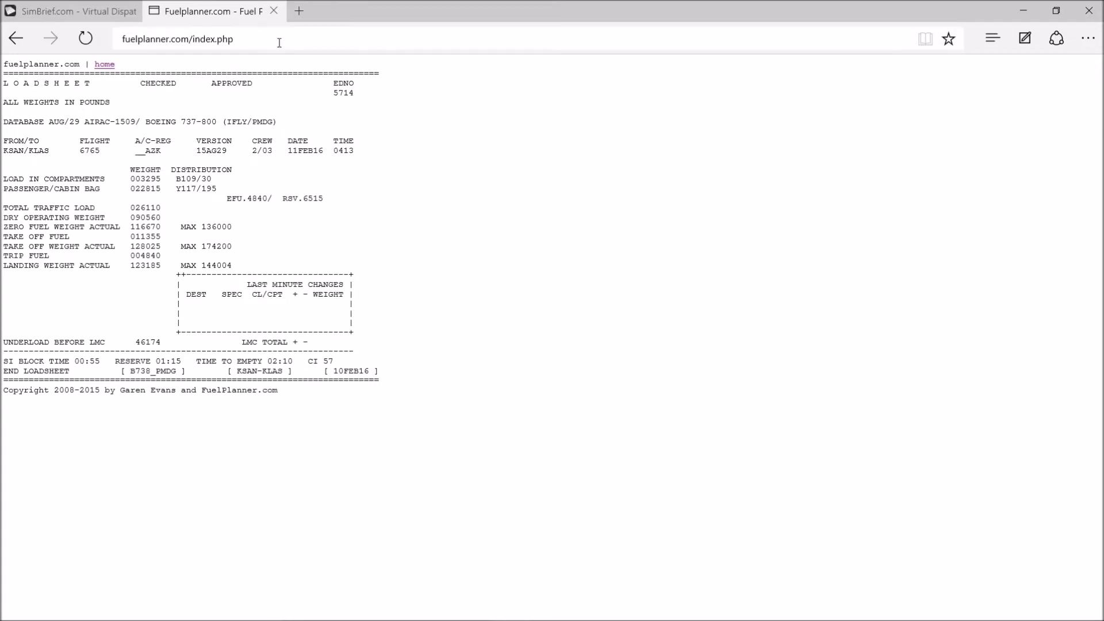
pyautogui.hotkey('ctrl', 'Tab')
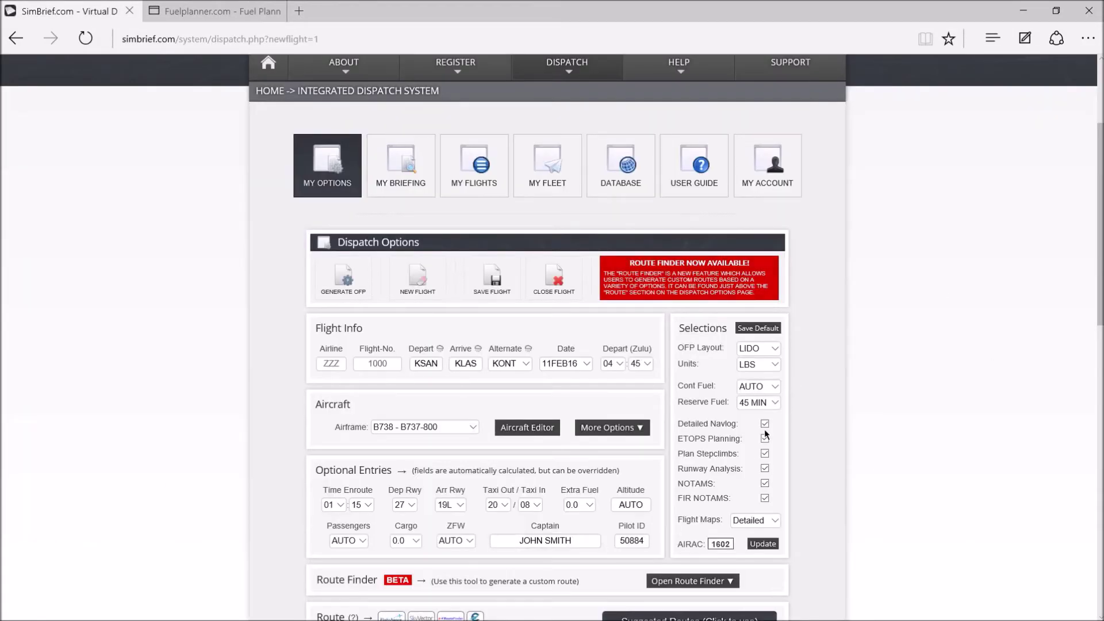
pyautogui.doubleClick(724, 544)
pyautogui.scroll(-6, 356, 452)
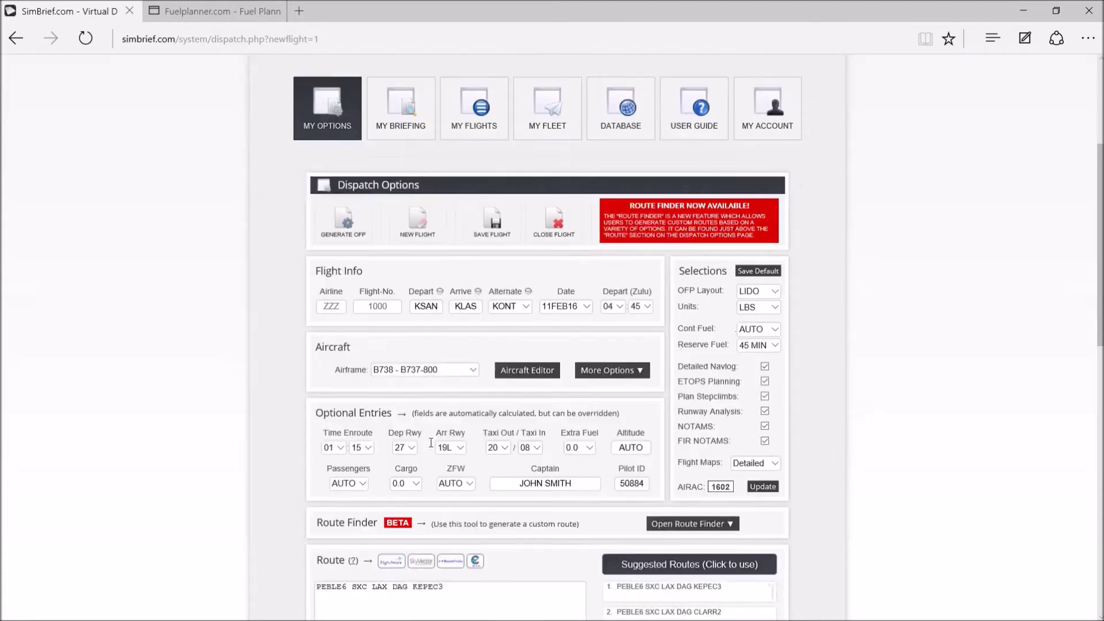
pyautogui.click(500, 301)
pyautogui.tripleClick(488, 303)
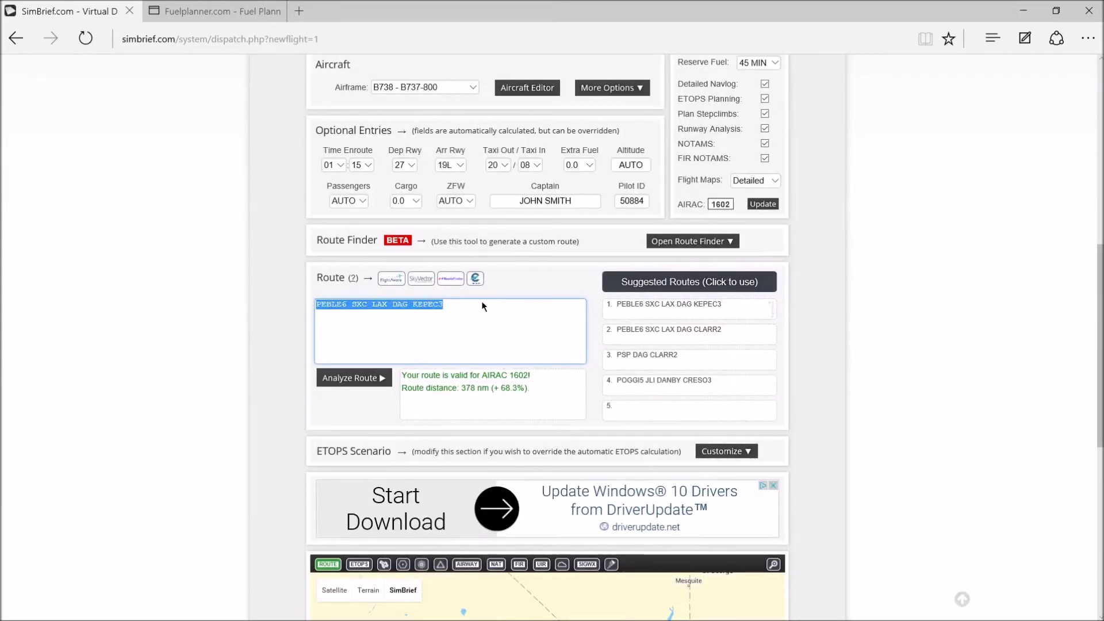
pyautogui.click(469, 309)
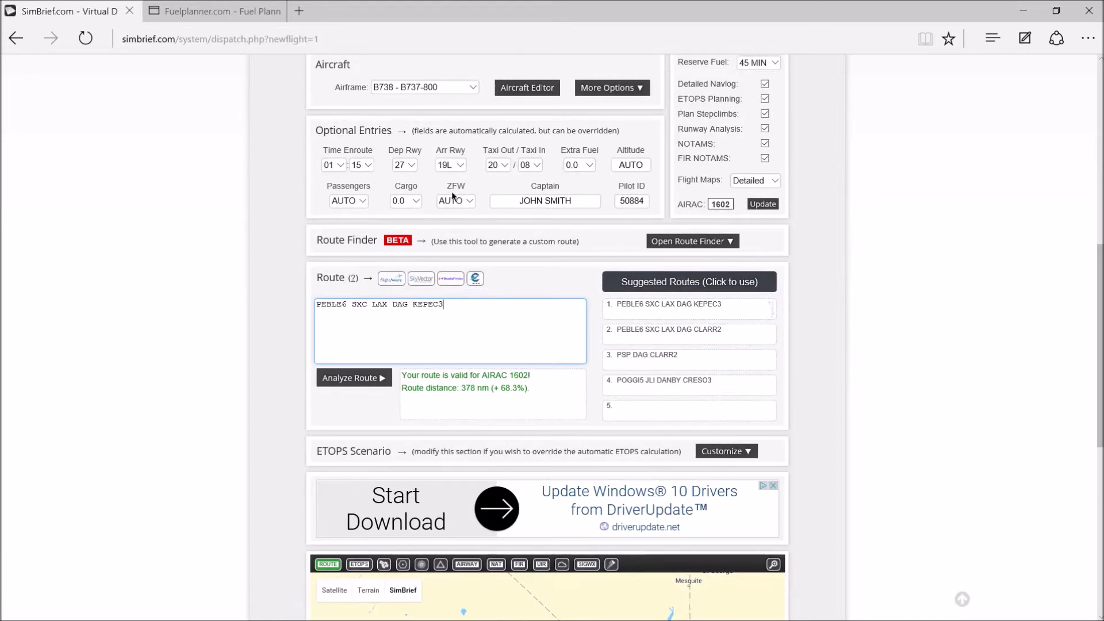
pyautogui.moveTo(447, 304); pyautogui.dragTo(293, 313)
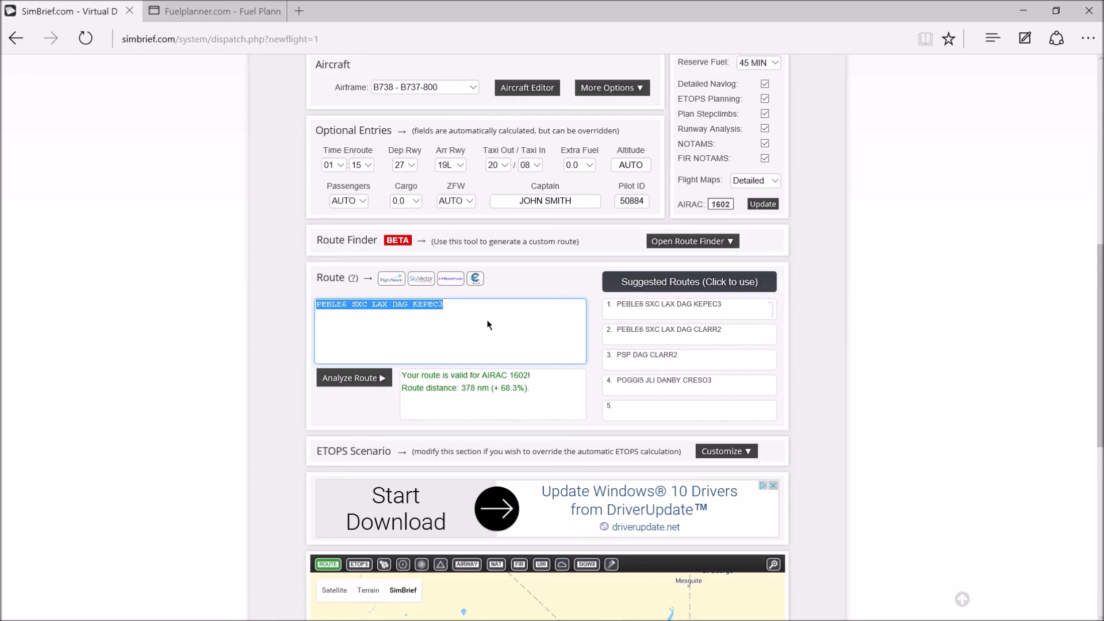
pyautogui.click(487, 319)
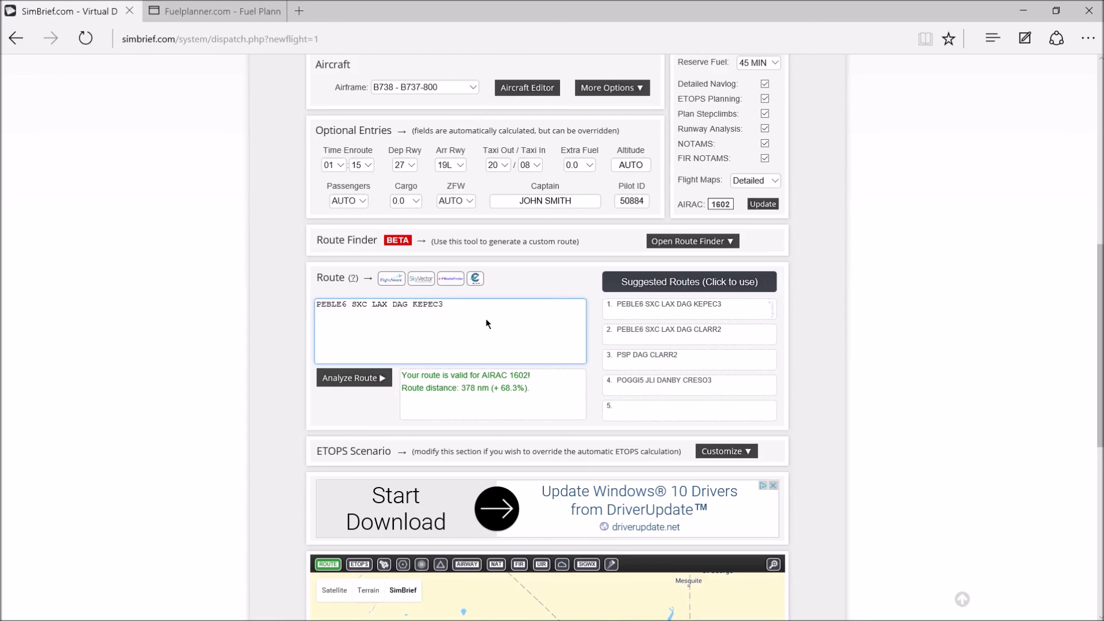
pyautogui.scroll(9, 486, 319)
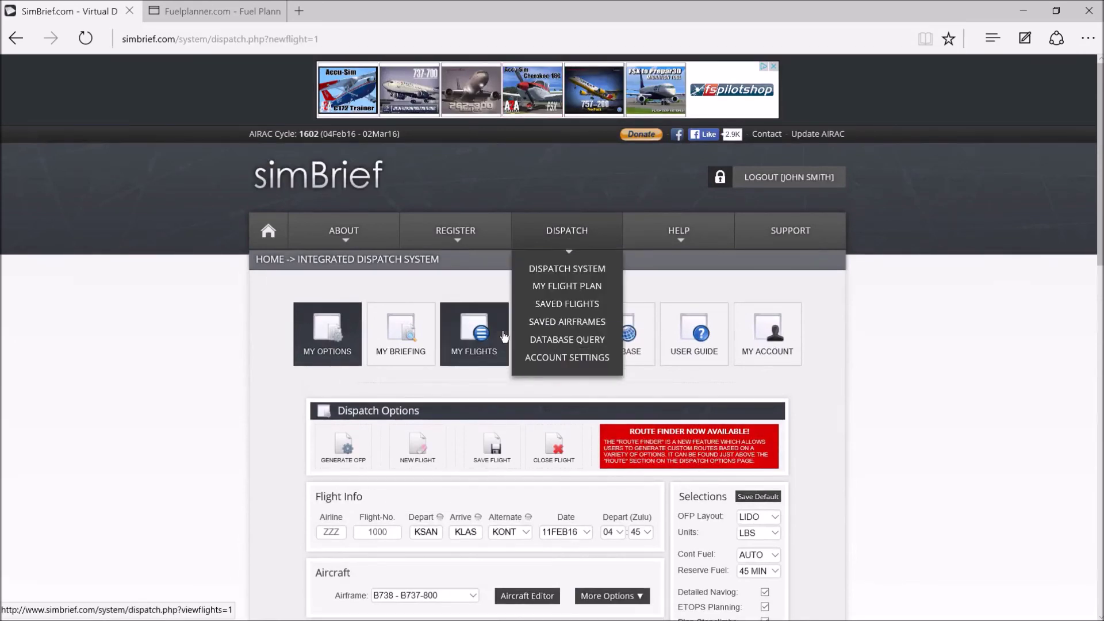